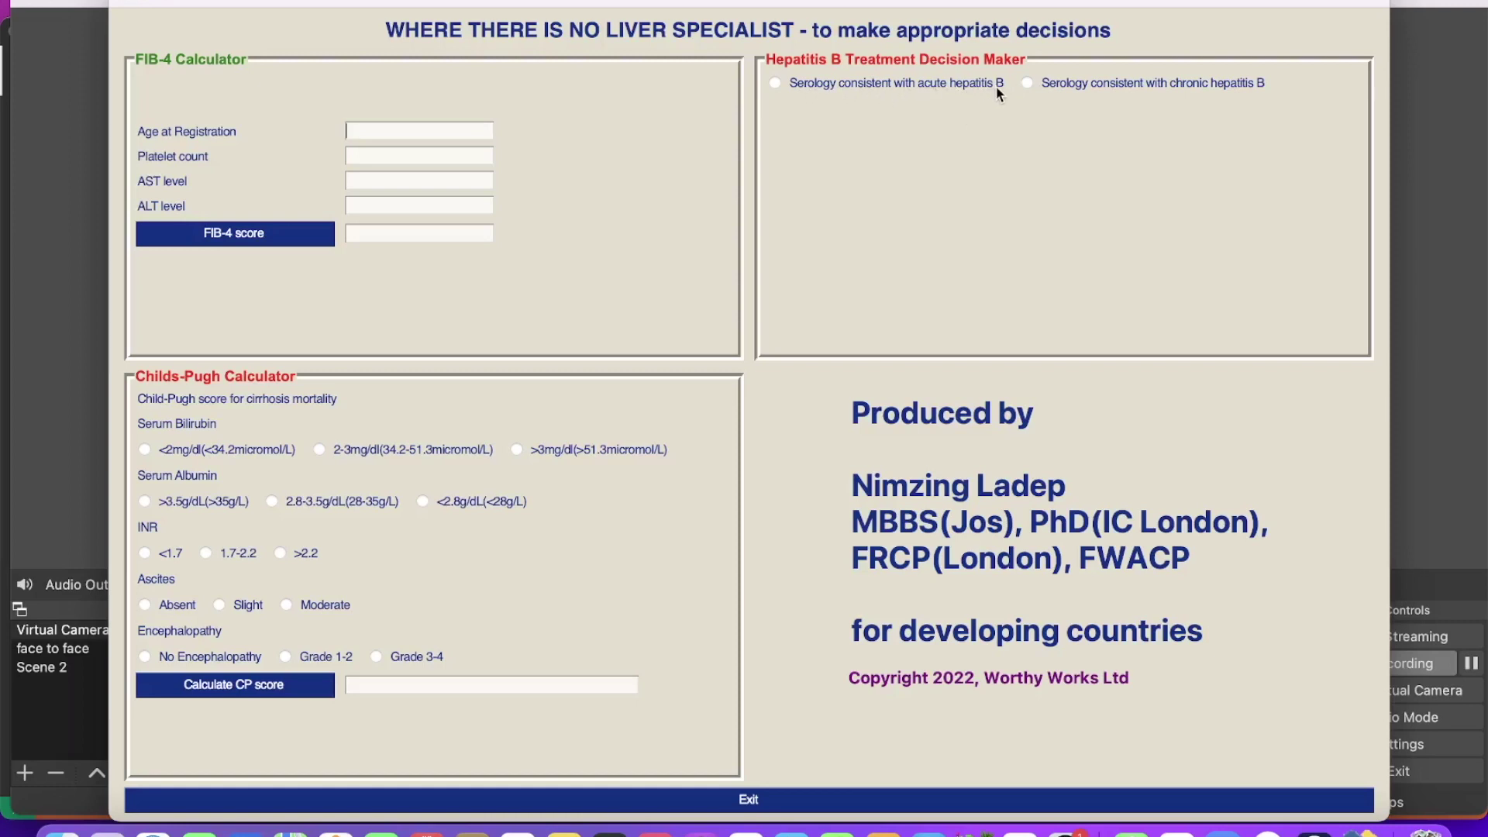
Mark the serology as acute hepatitis B and close the Monitoring advice notice
click(776, 83)
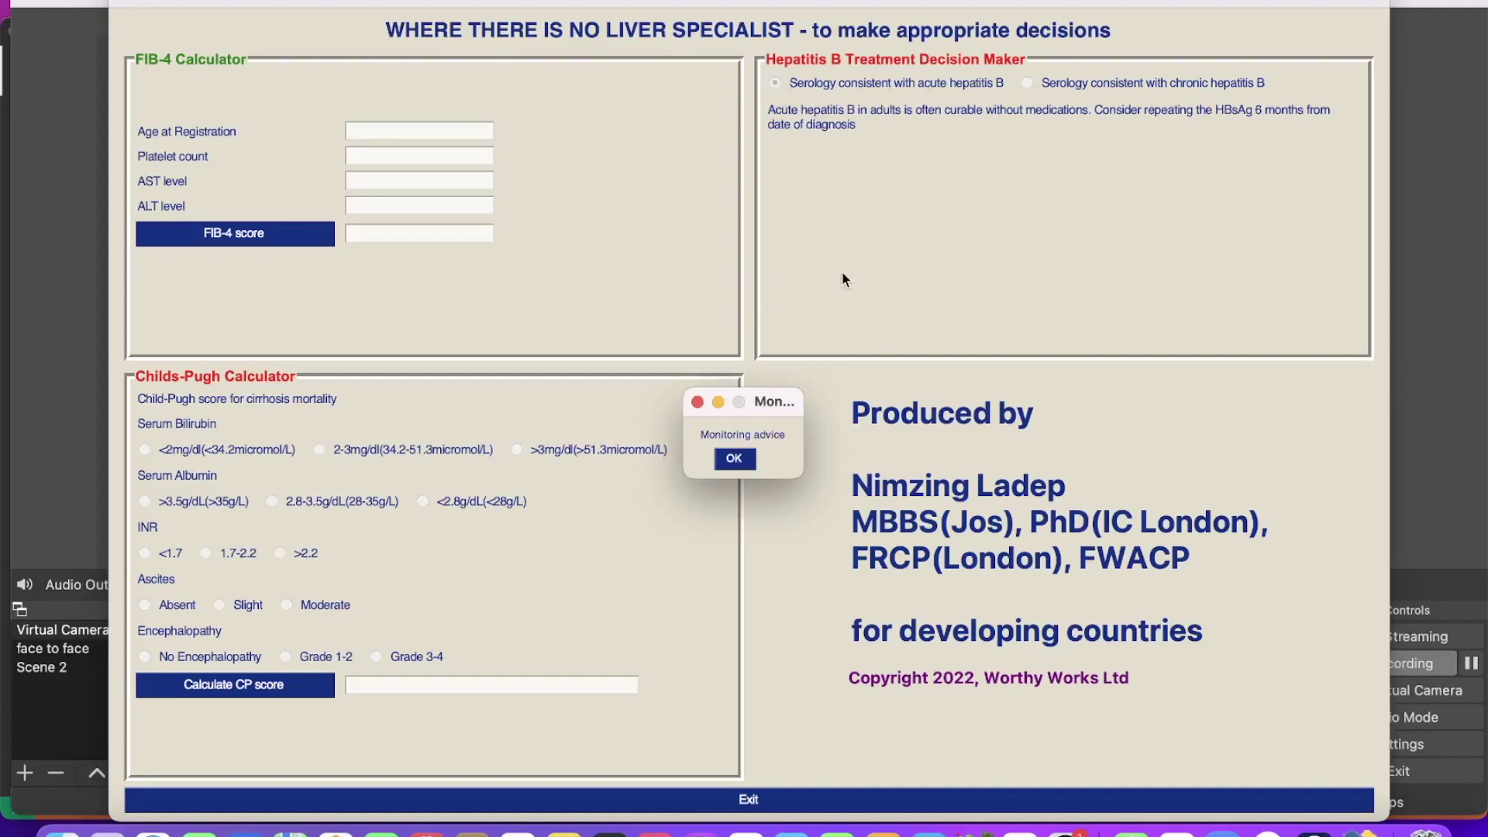
key(Return)
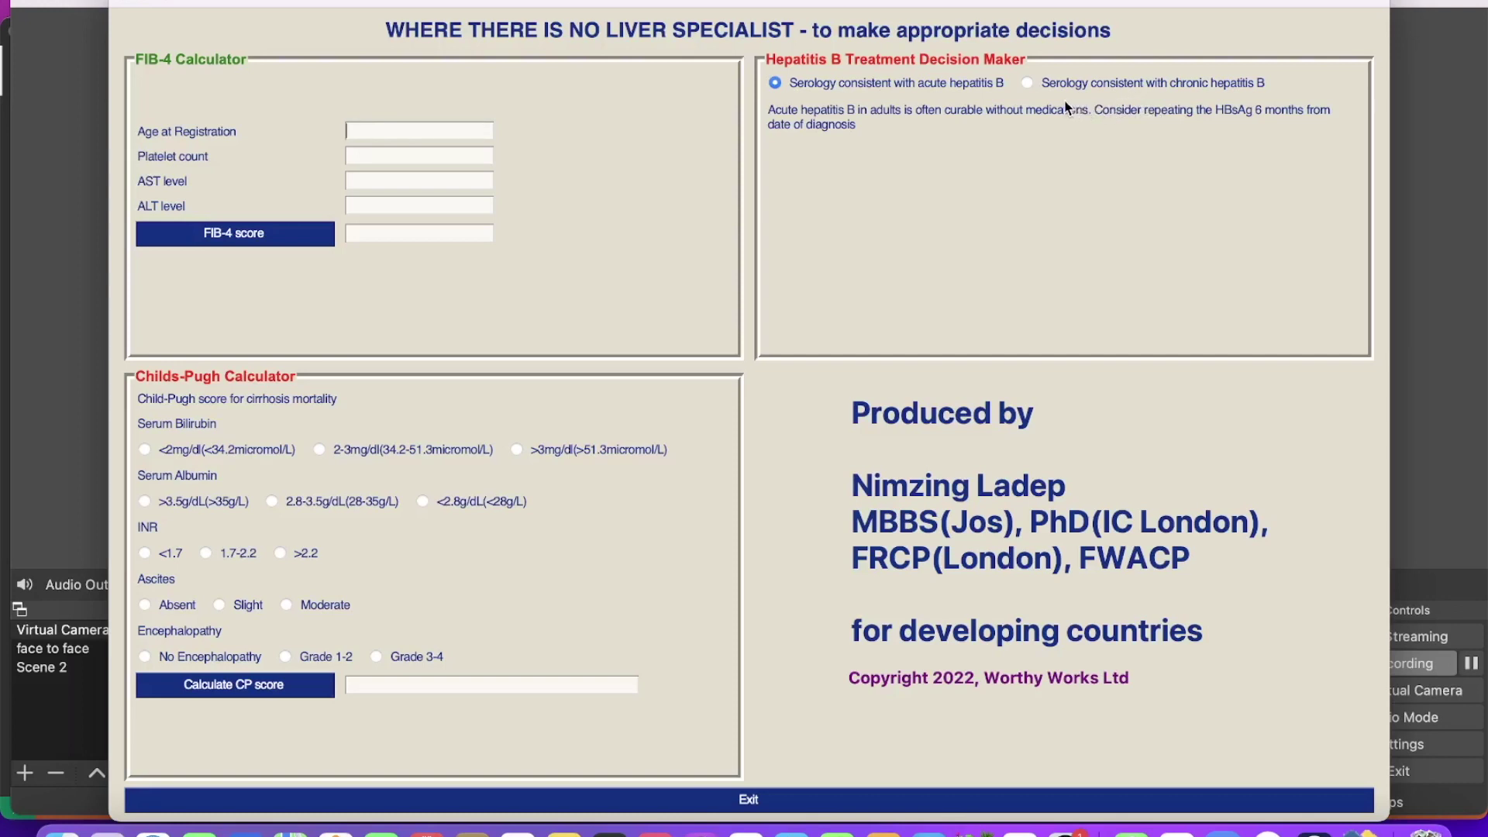
Check treatment for chronic hepatitis B with no cirrhosis, no fibrosis, <20,000 copies and normal ALT
click(1026, 82)
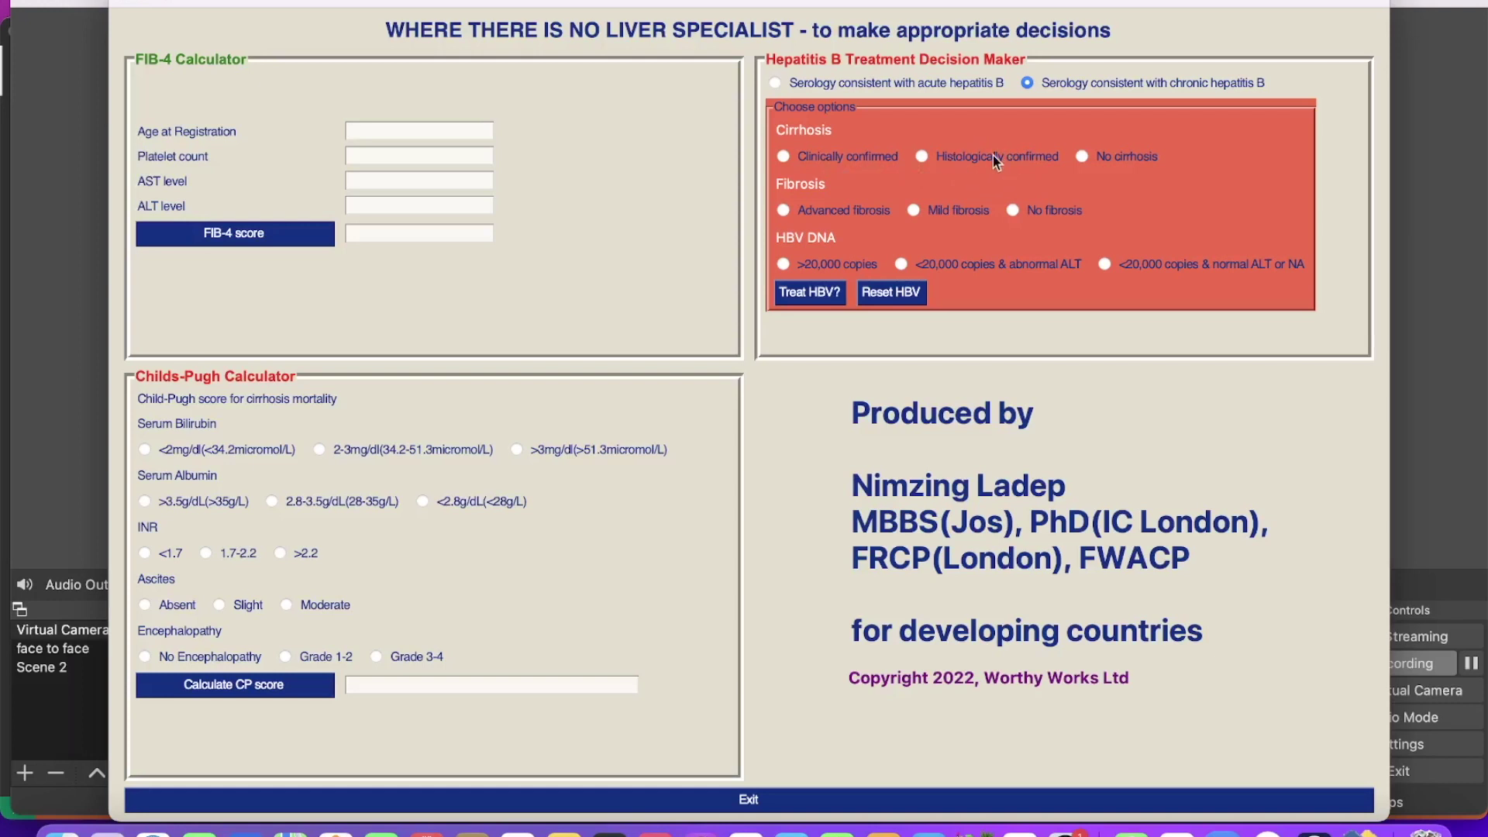
click(1082, 157)
click(1013, 210)
click(1105, 265)
click(816, 297)
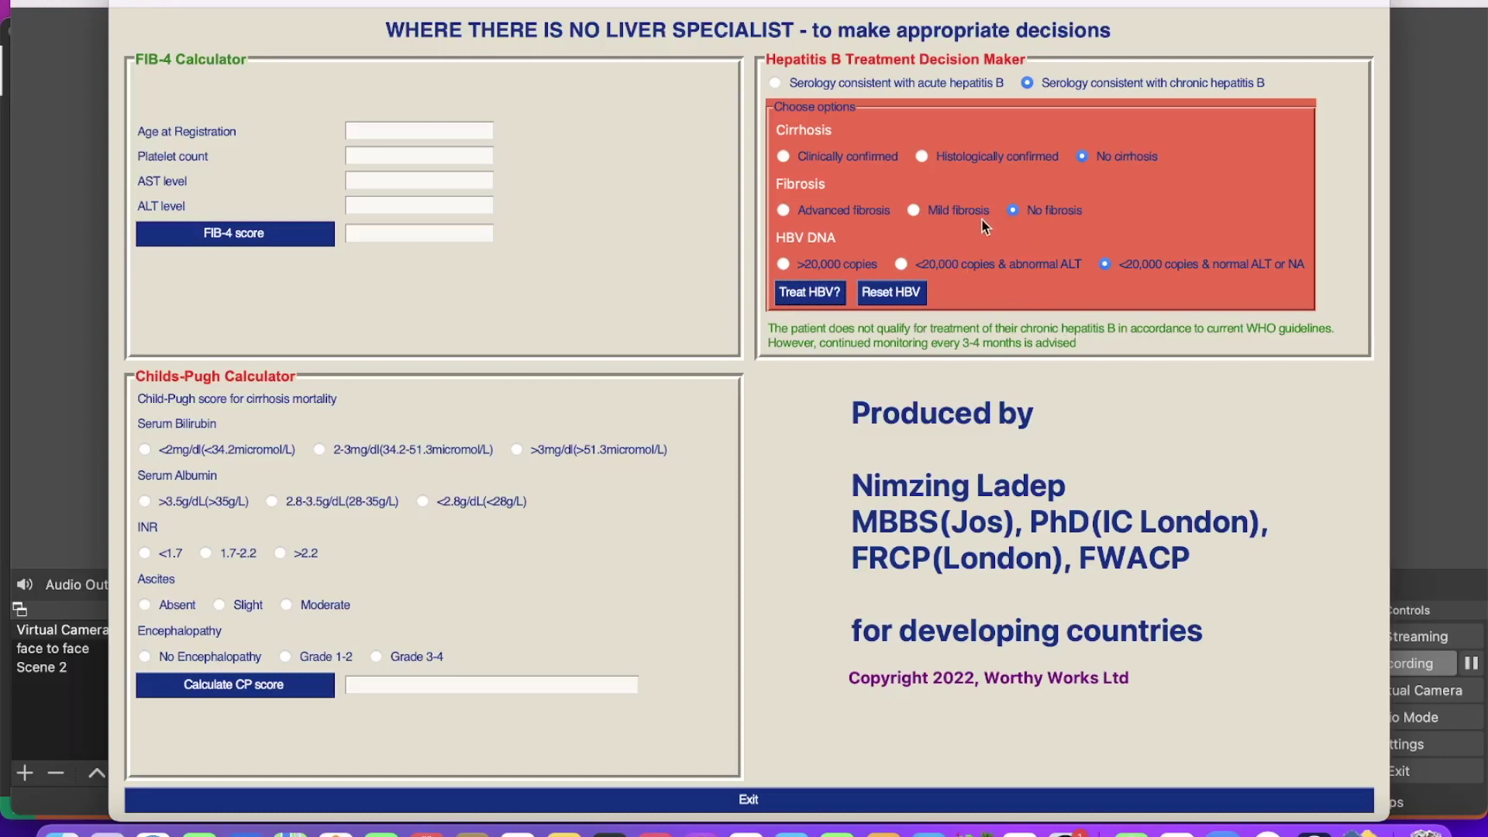
Check treatment with histologically confirmed cirrhosis, then no cirrhosis with advanced fibrosis, and reset the HBV answers
click(922, 155)
click(829, 295)
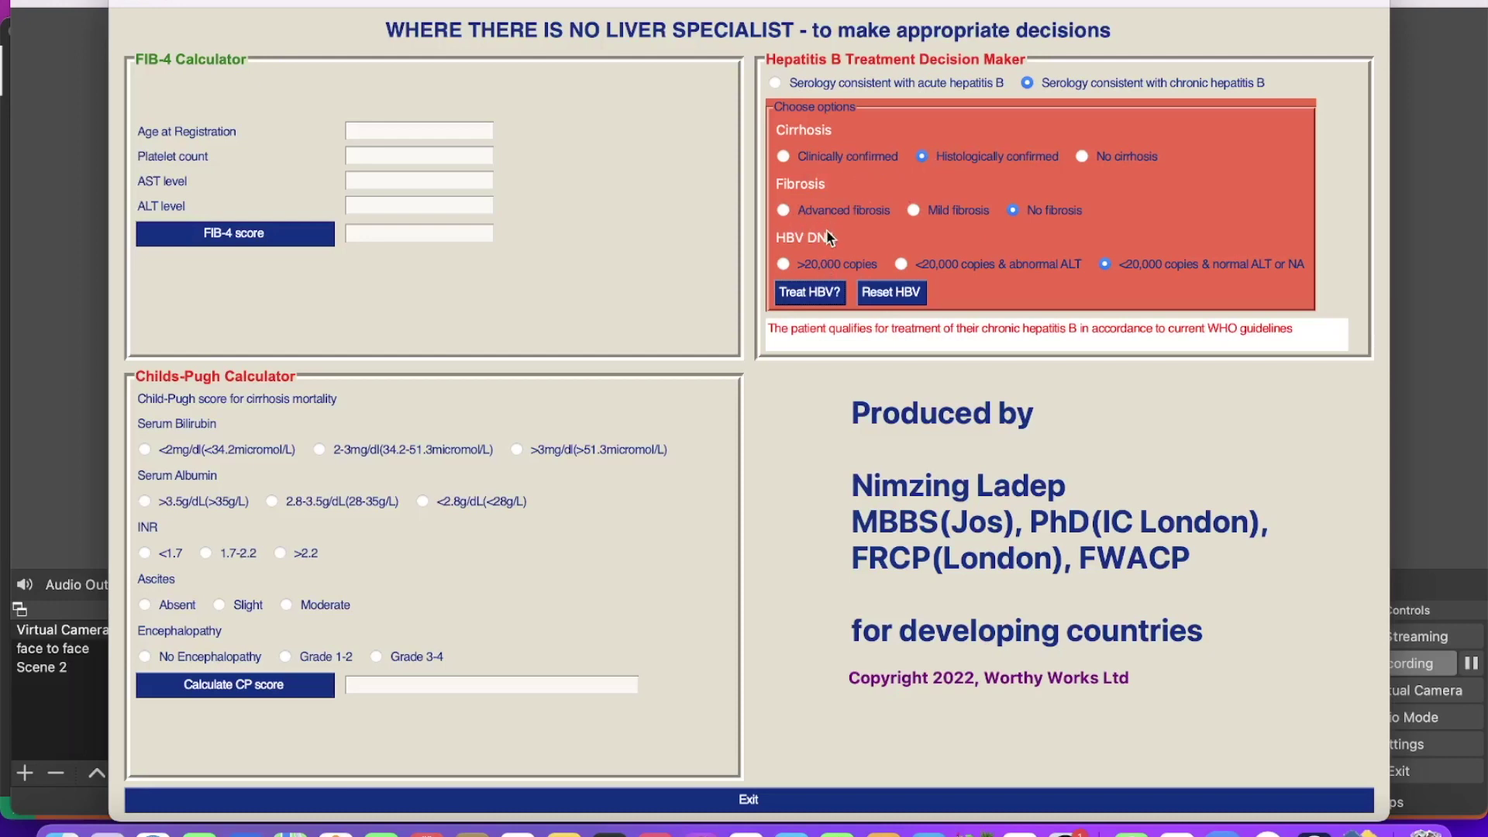
click(1081, 158)
click(787, 212)
click(824, 293)
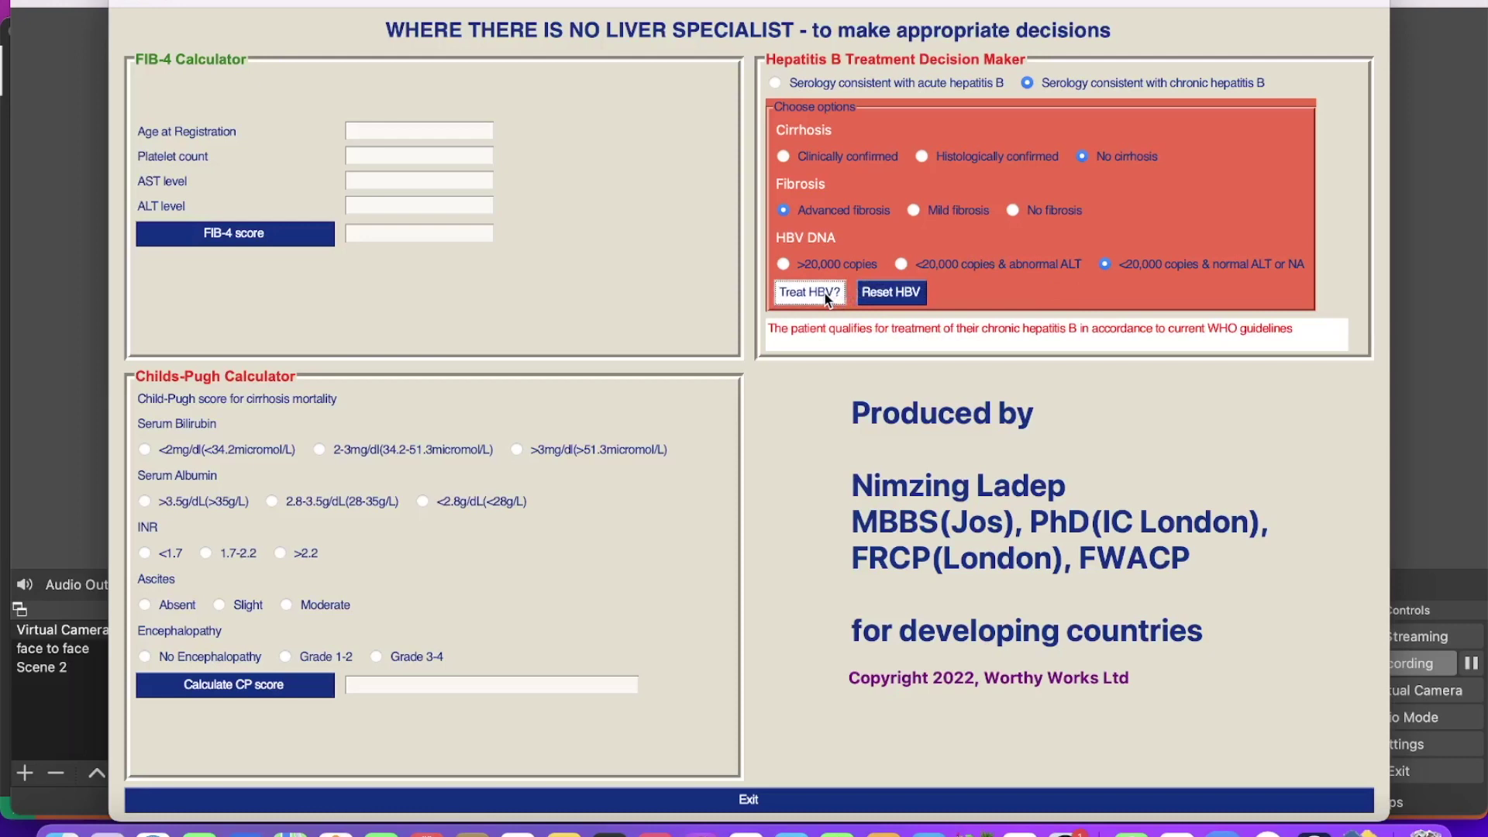
click(899, 299)
Compare treatment advice for HBV DNA over and under 20,000 copies, ending on no fibrosis
click(1105, 263)
click(1082, 156)
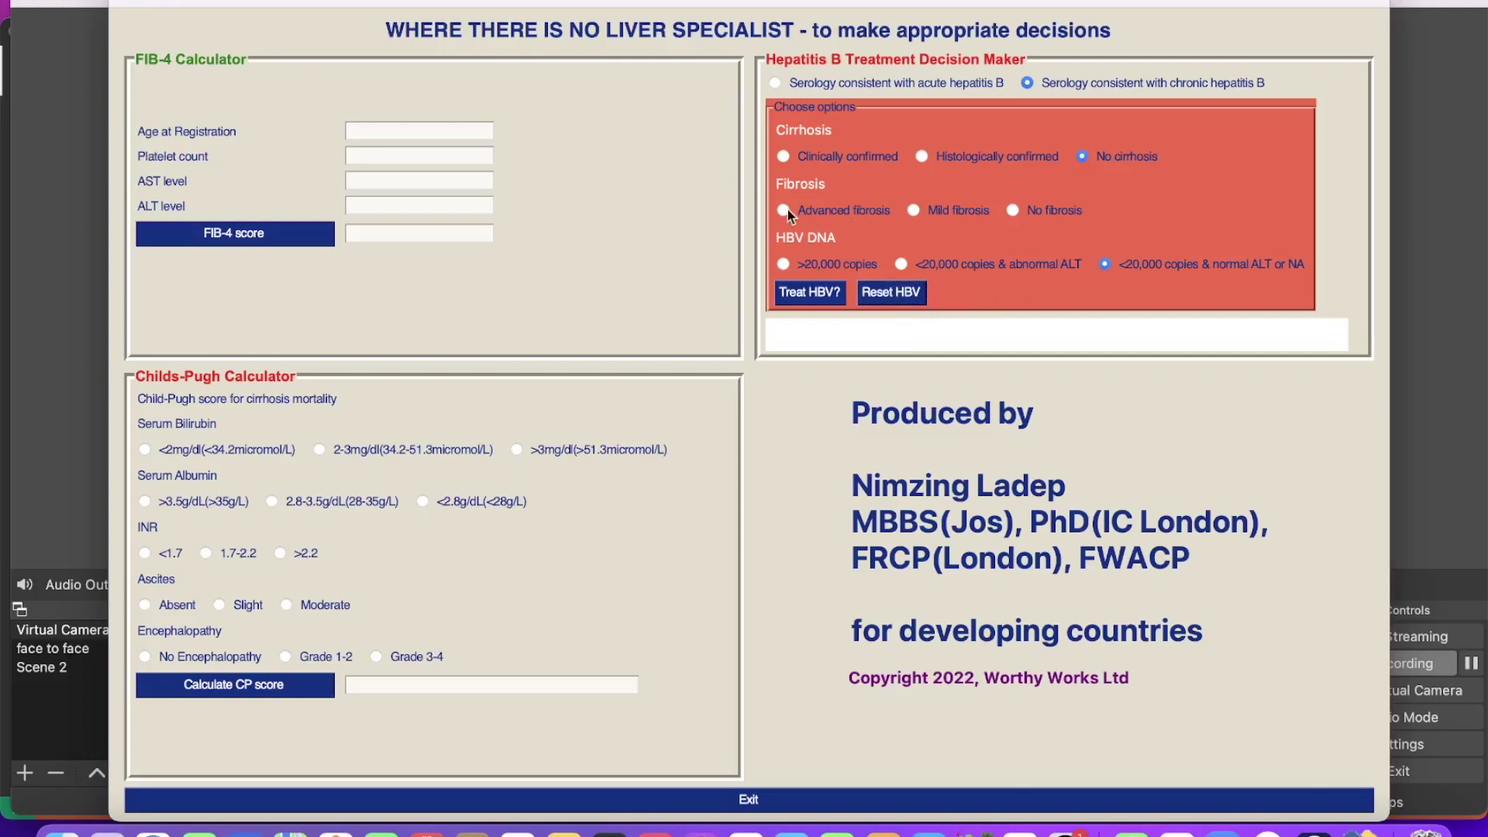
click(810, 292)
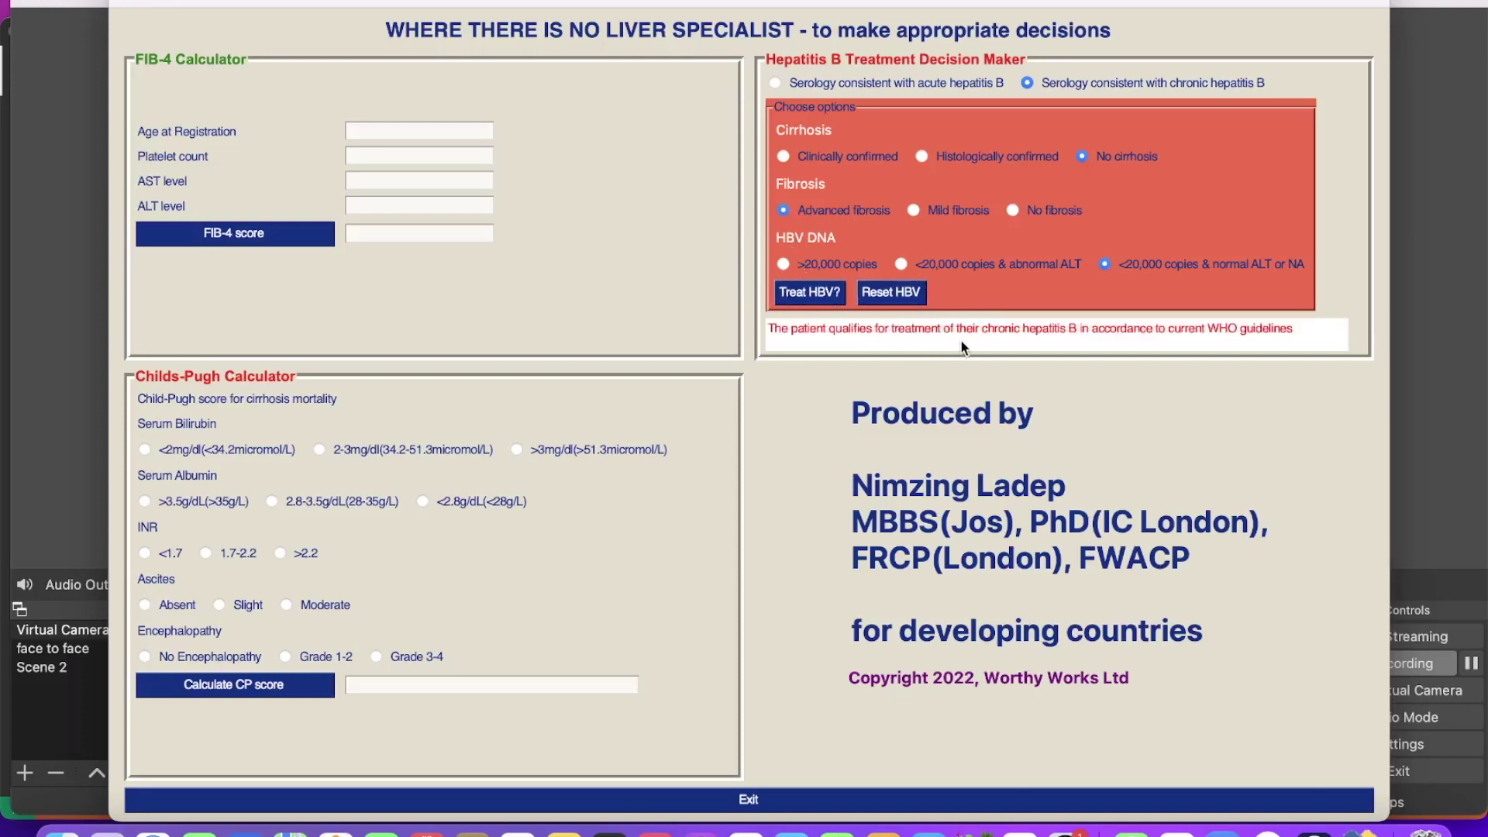
click(785, 264)
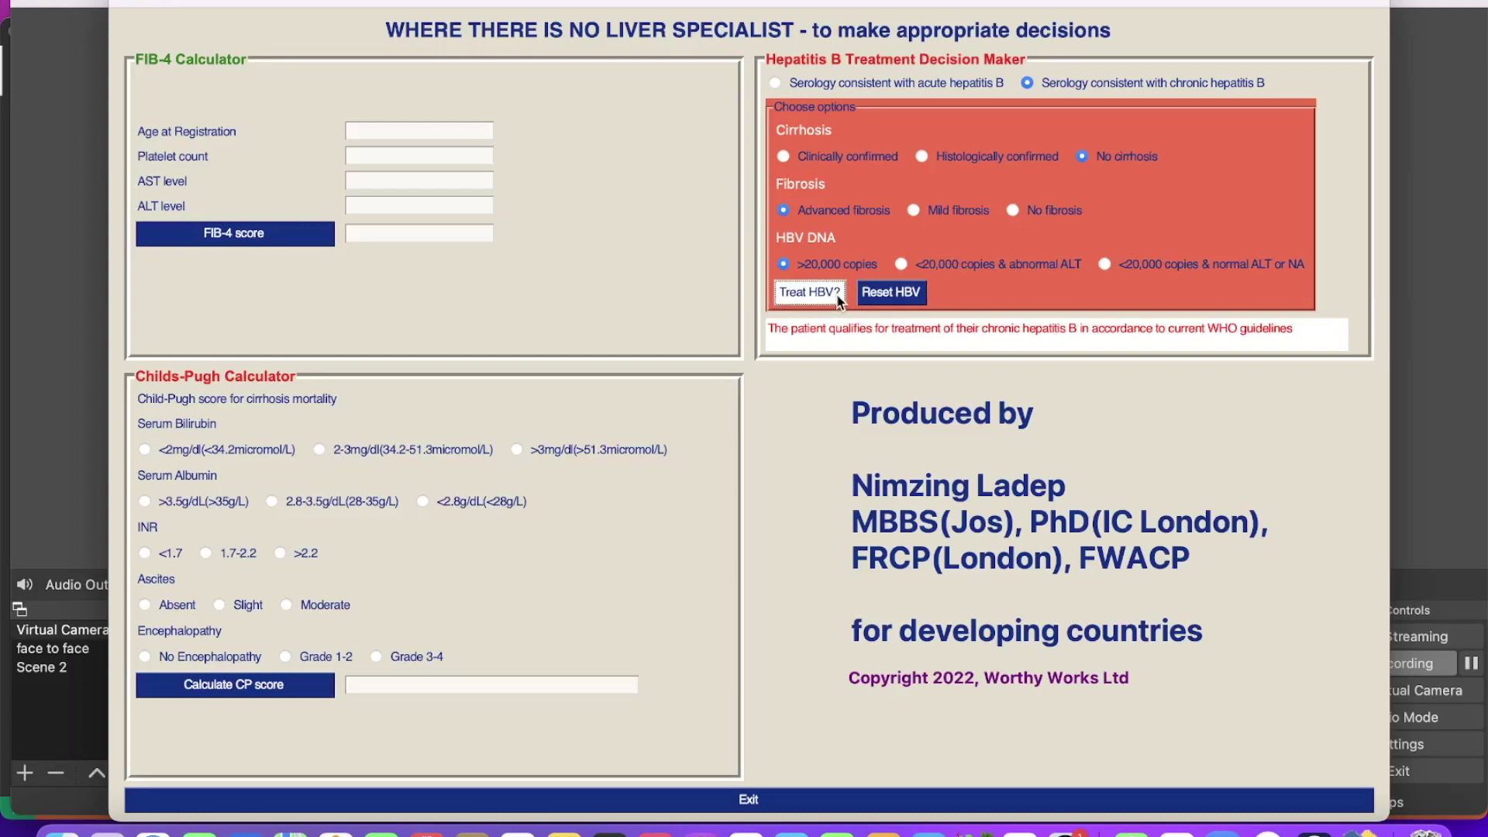
click(1013, 211)
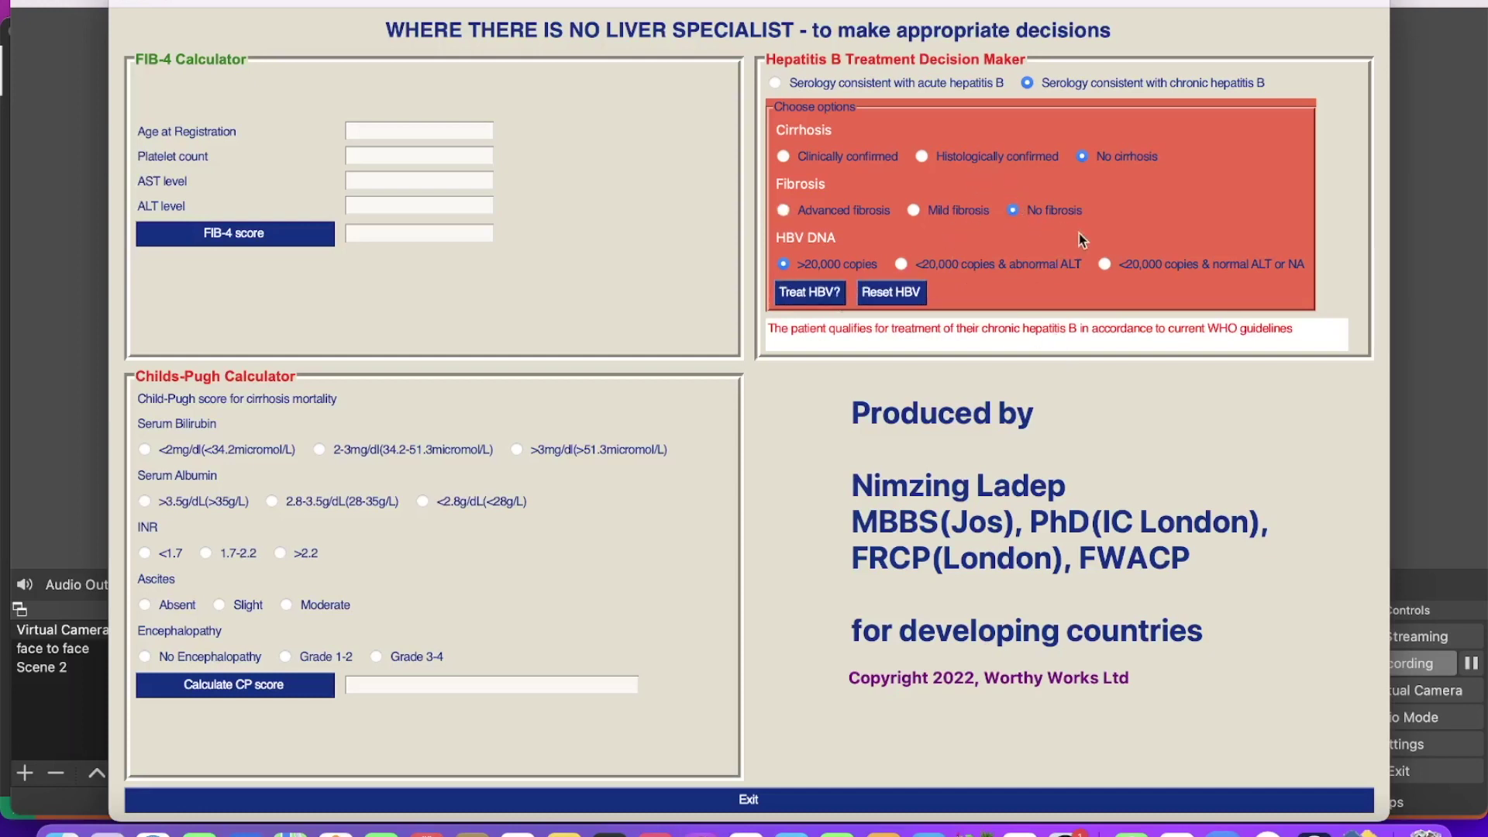
click(1104, 264)
click(830, 295)
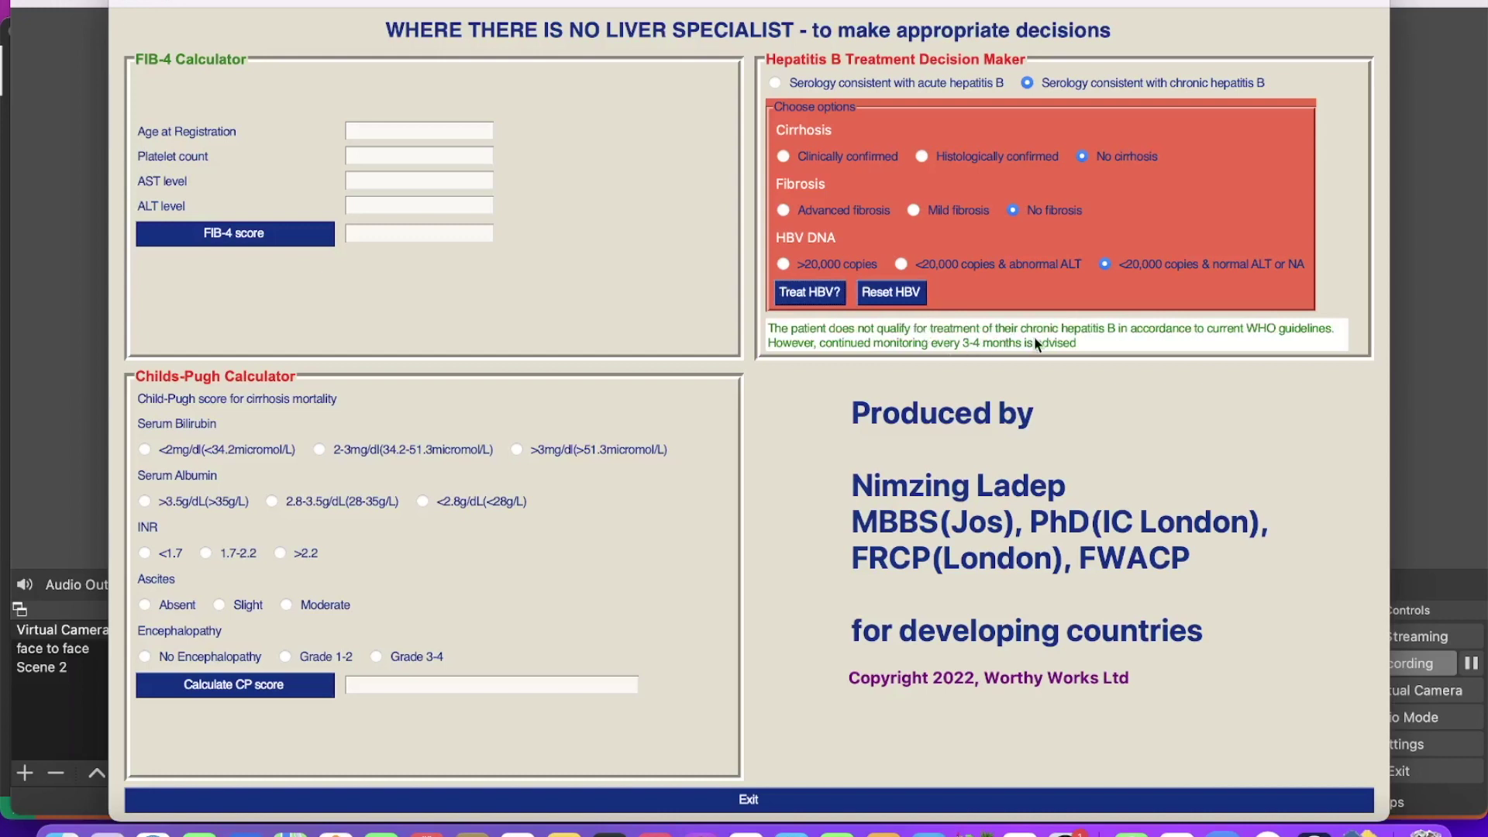
Reset the HBV answers, view and dismiss the acute hepatitis B advice, then select chronic hepatitis B
click(909, 295)
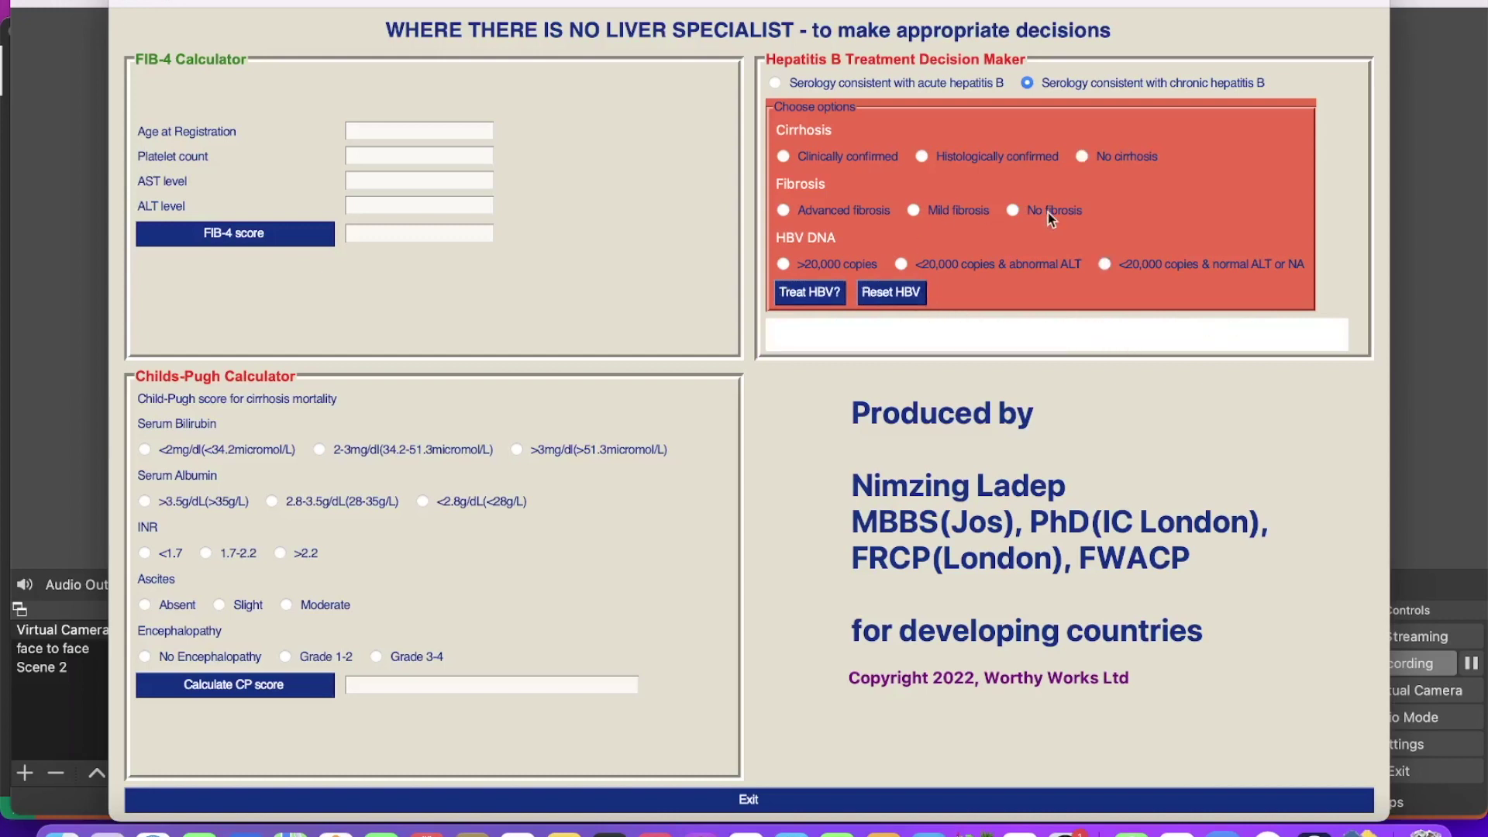
click(777, 83)
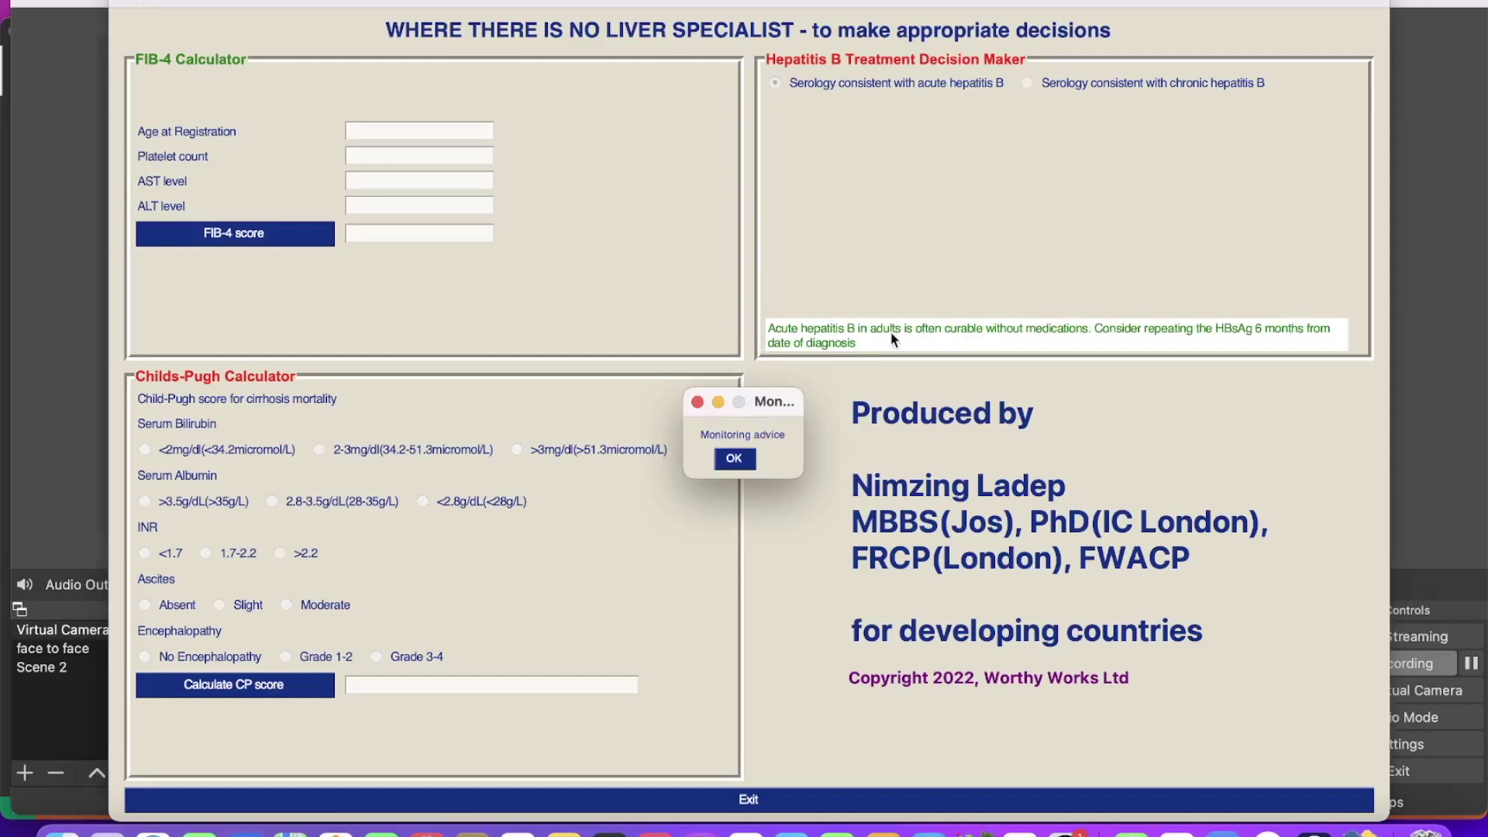
key(Return)
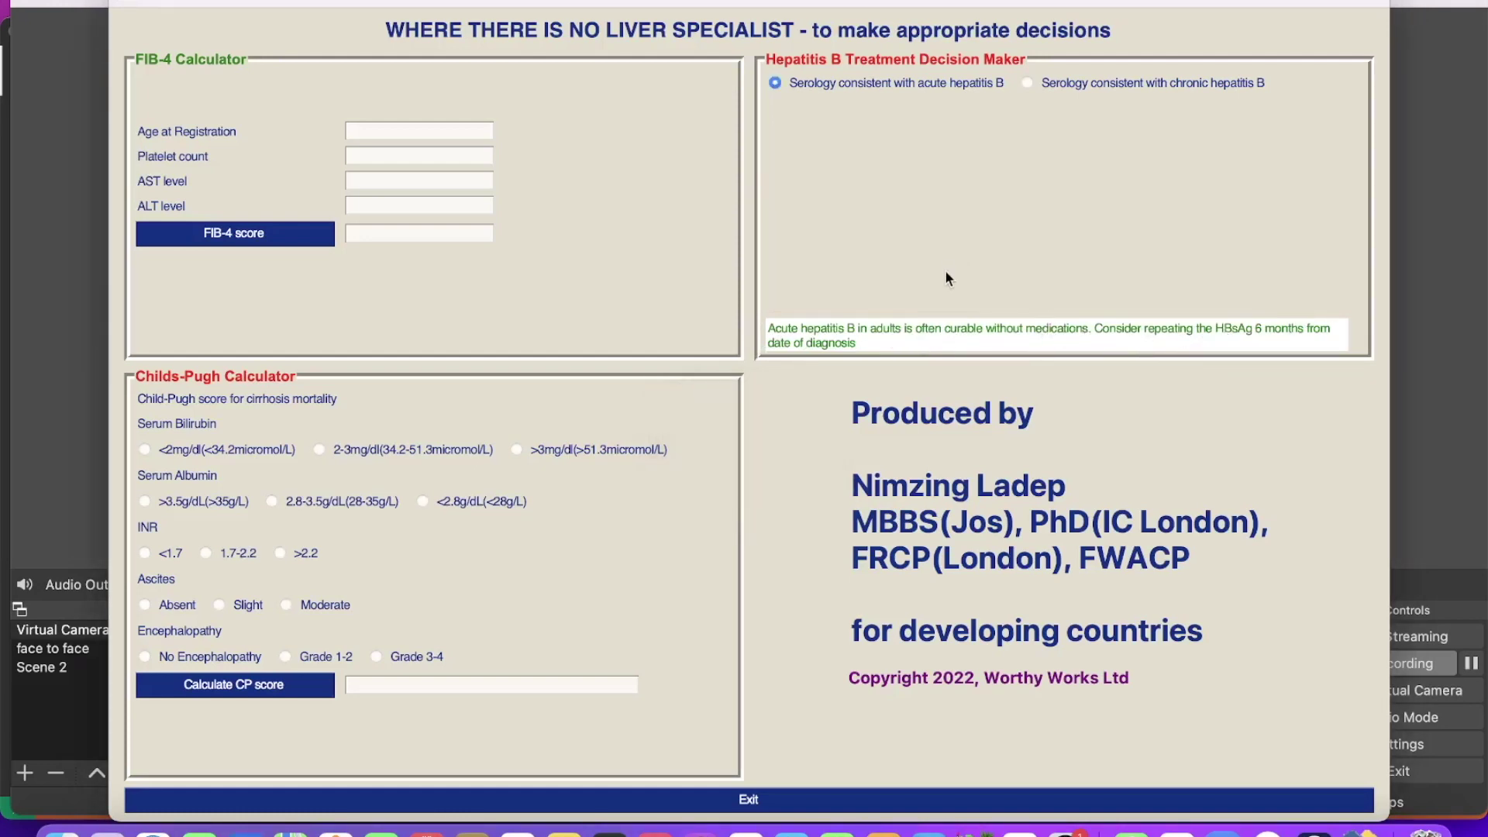
click(1028, 84)
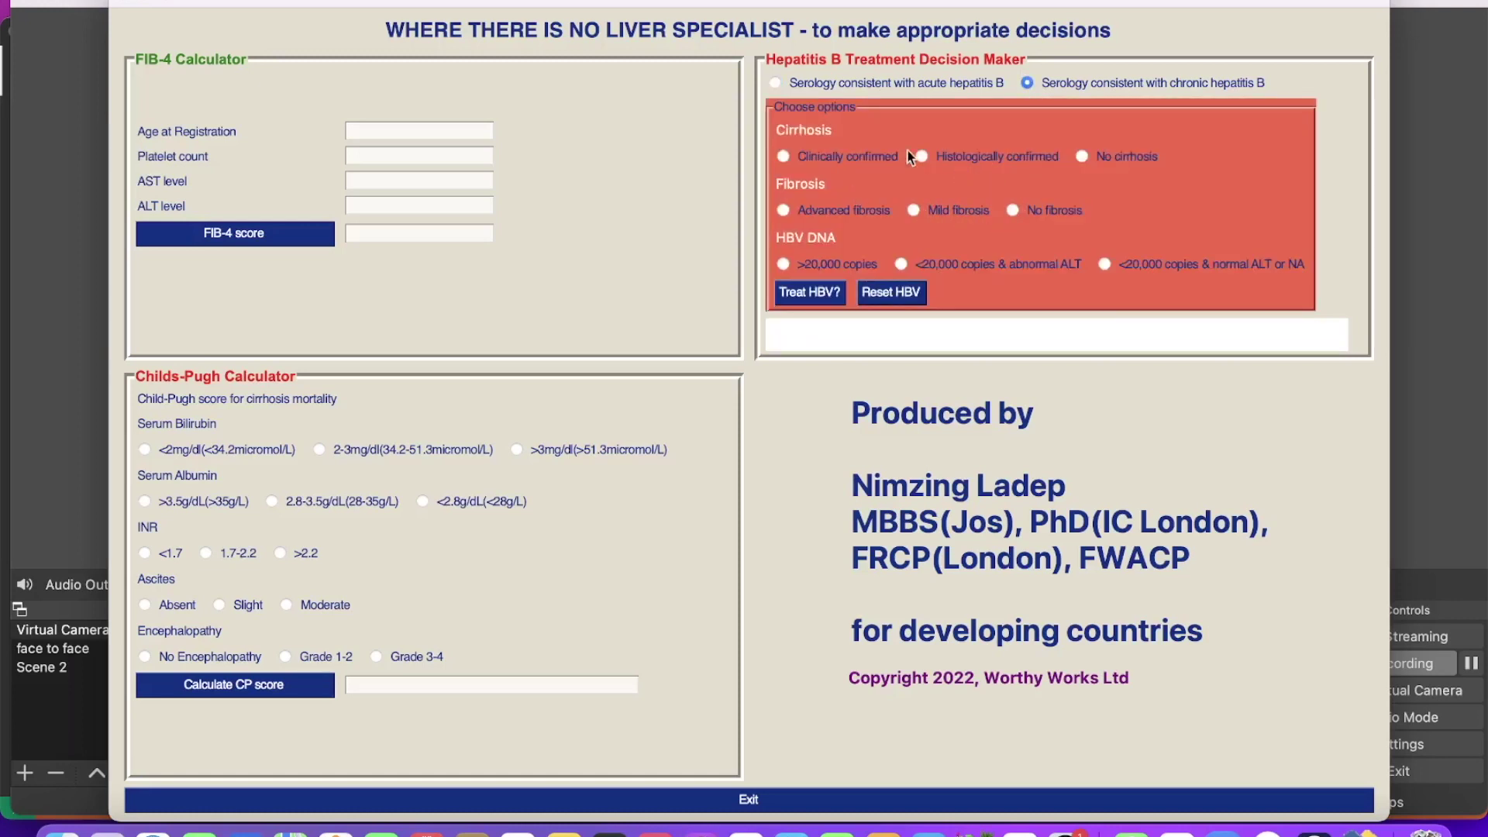
Select No cirrhosis and '<20,000 copies & normal ALT or NA' for the chronic patient
click(1082, 156)
click(1104, 263)
click(377, 132)
Enter age 63, platelets 120, AST 120 and ALT 60 in the FIB-4 calculator
text(67)
key(BackSpace)
text(3)
click(379, 153)
text(120)
click(390, 187)
text(120)
click(389, 206)
text(60)
Calculate the FIB-4 score of 8.13 and mark fibrosis as advanced
click(257, 234)
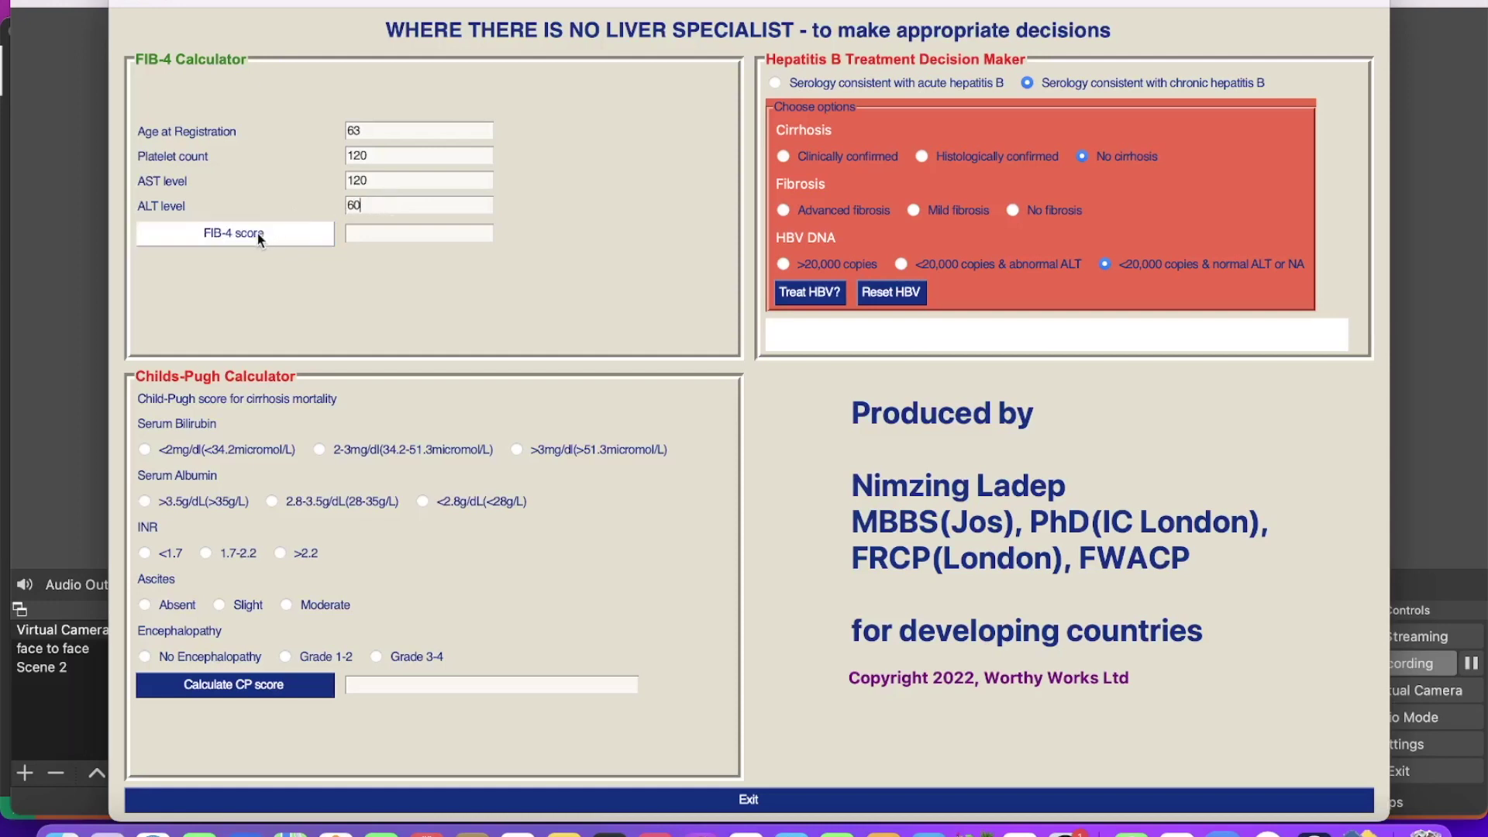
click(244, 227)
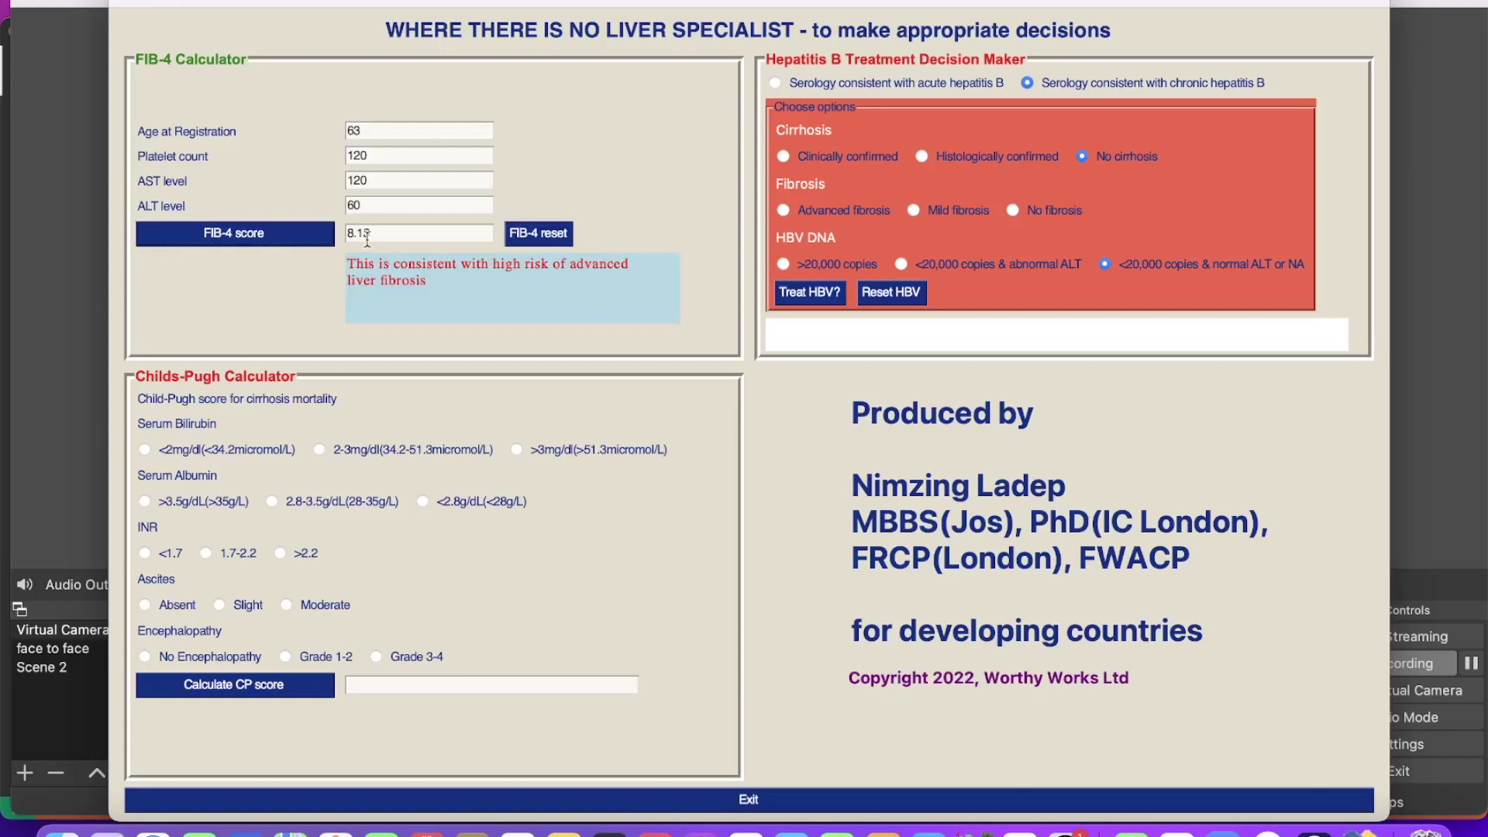
click(541, 226)
click(796, 215)
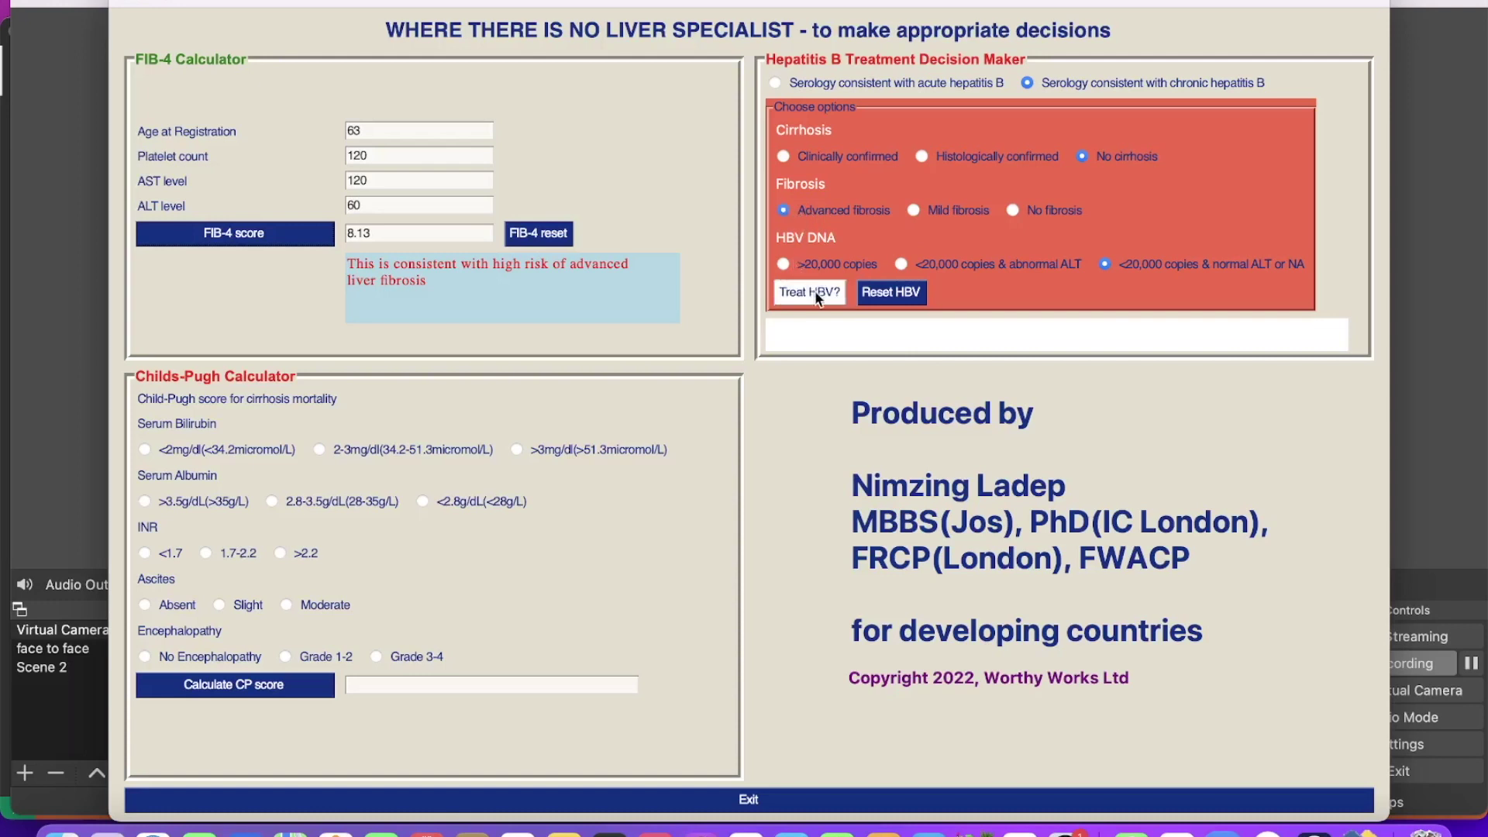